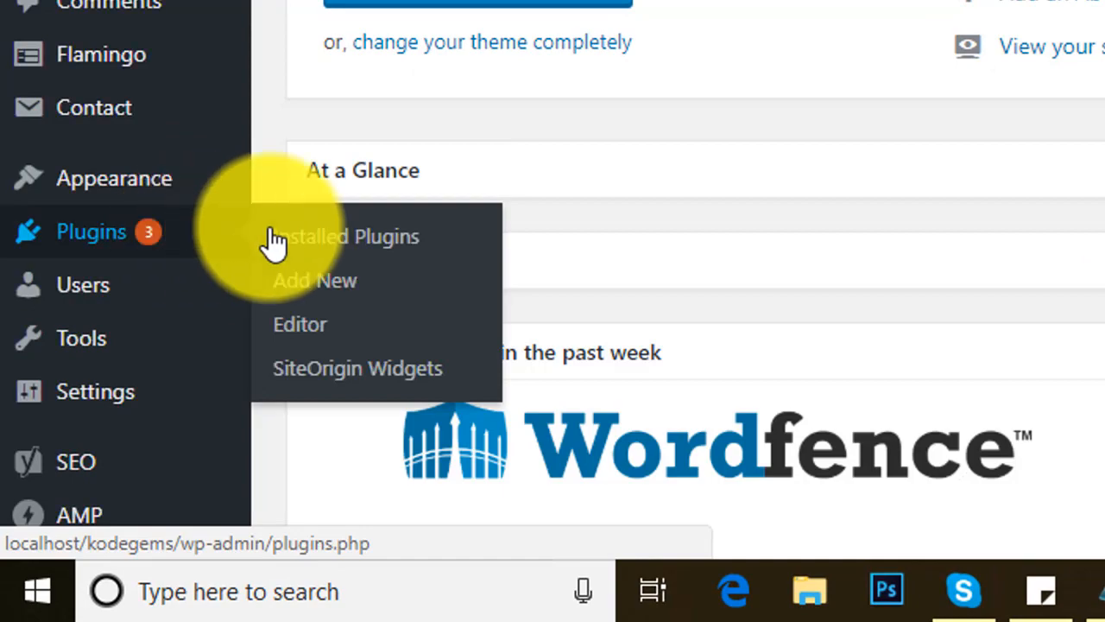
# Search the plugin directory for "all in one migration" and install and activate All-in-One WP Migration on the local site
pyautogui.click(315, 289)
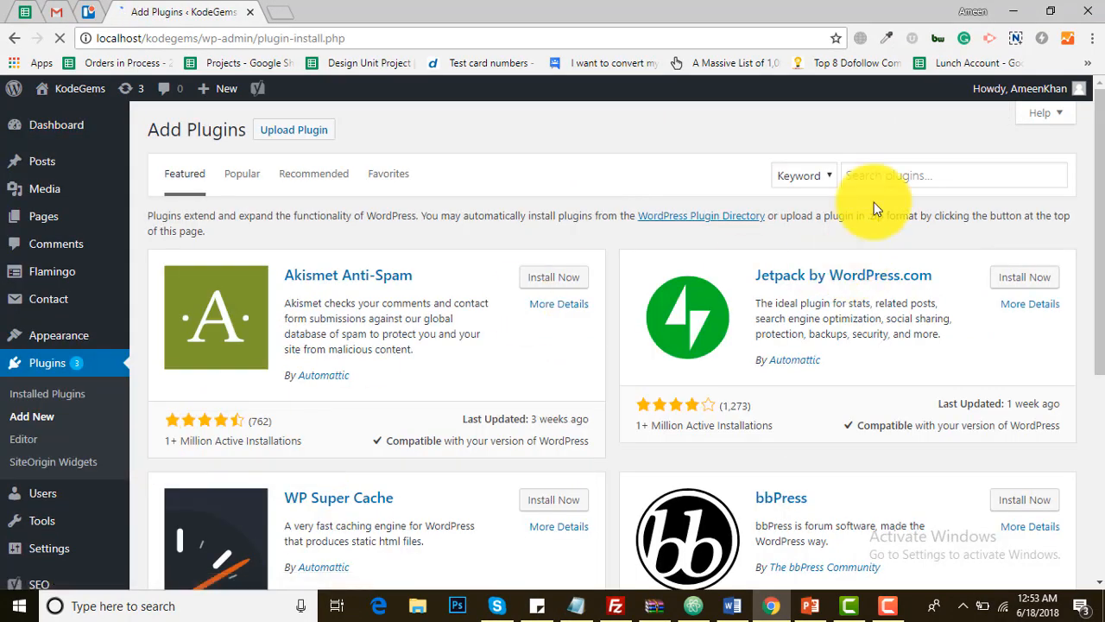
pyautogui.click(875, 182)
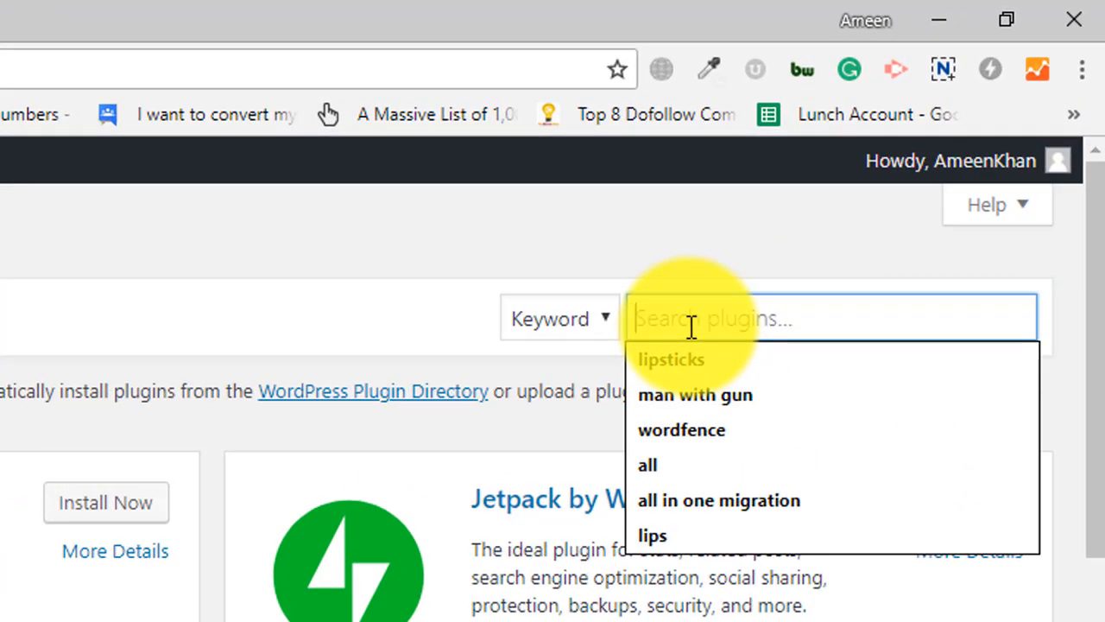
pyautogui.write('all ine')
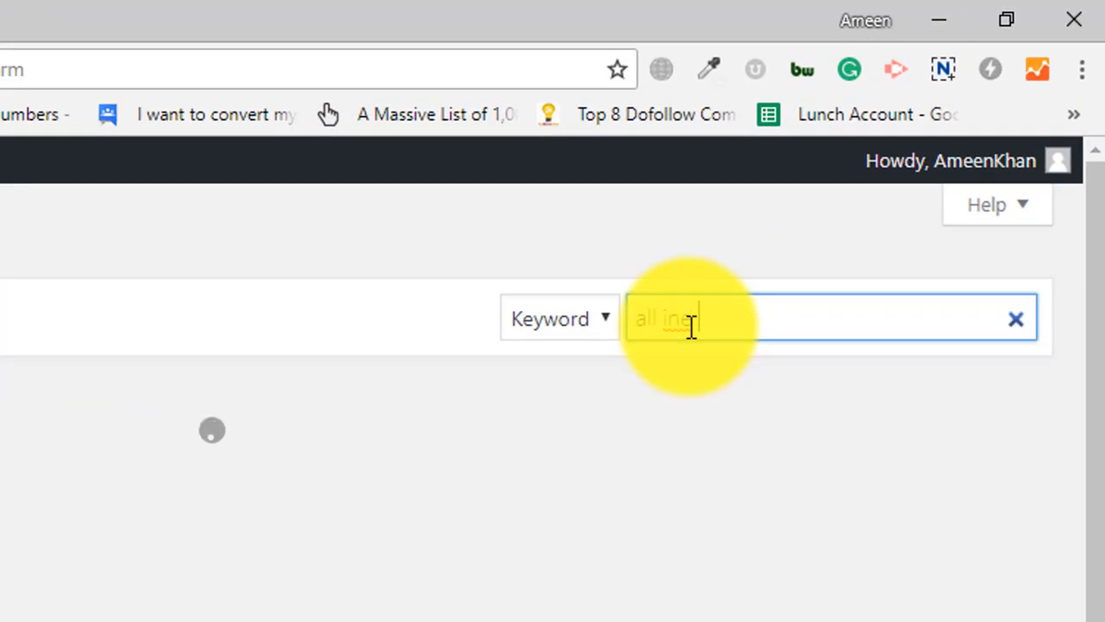
pyautogui.press('BackSpace')
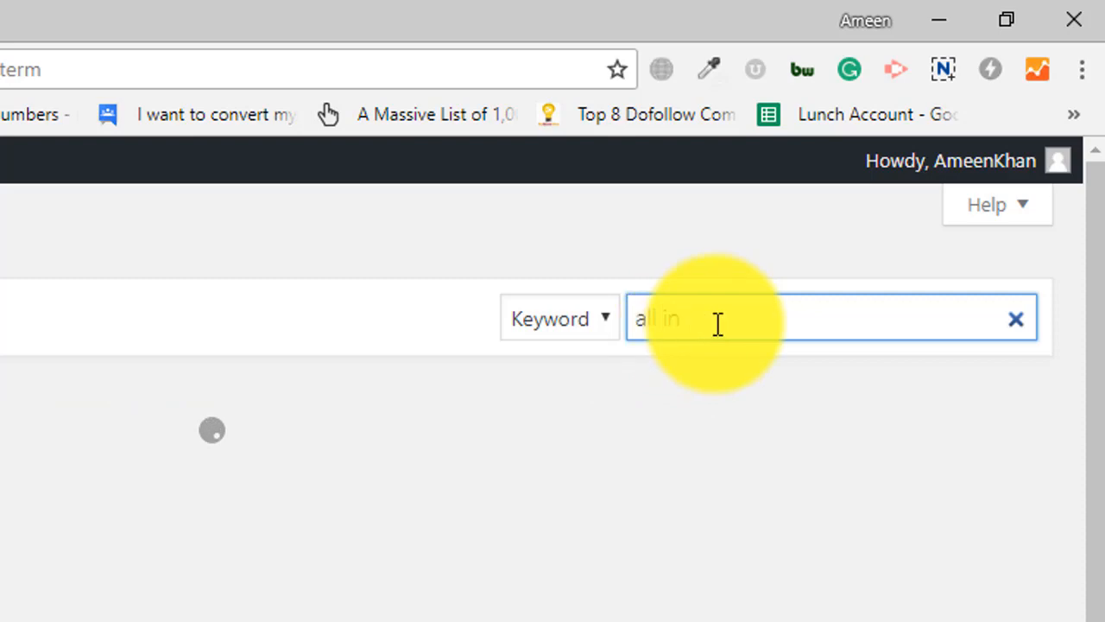
pyautogui.click(730, 357)
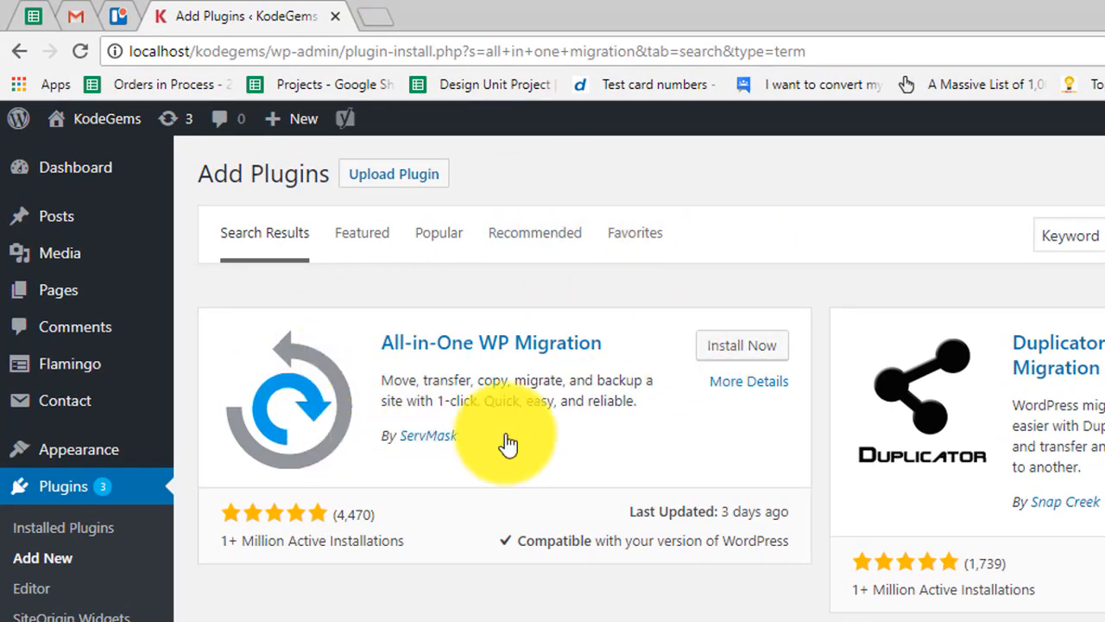
pyautogui.click(742, 347)
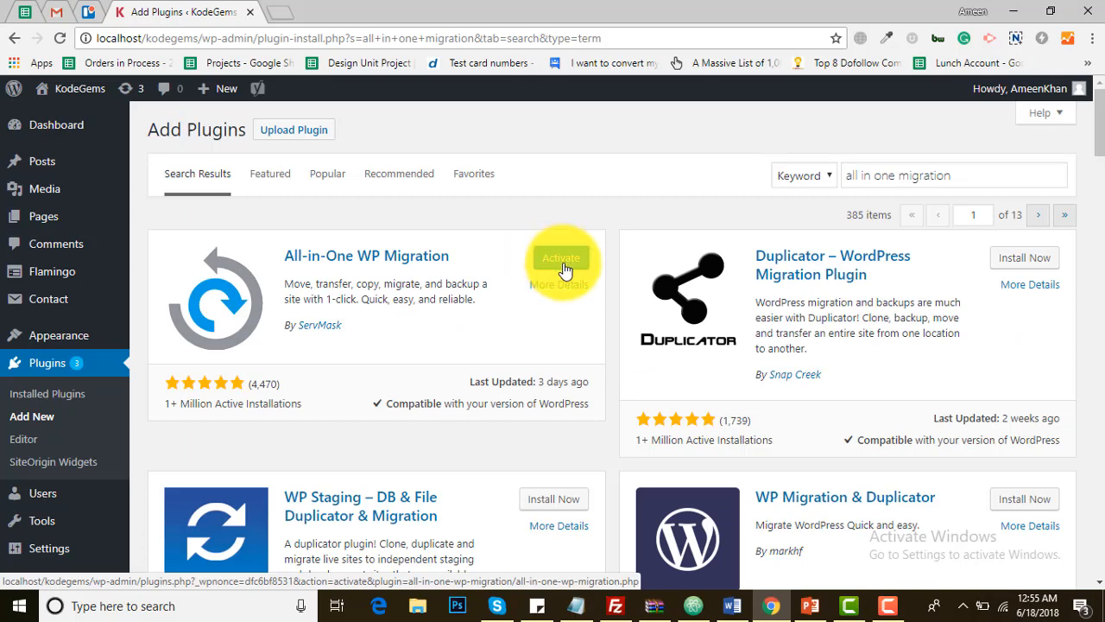
pyautogui.click(561, 259)
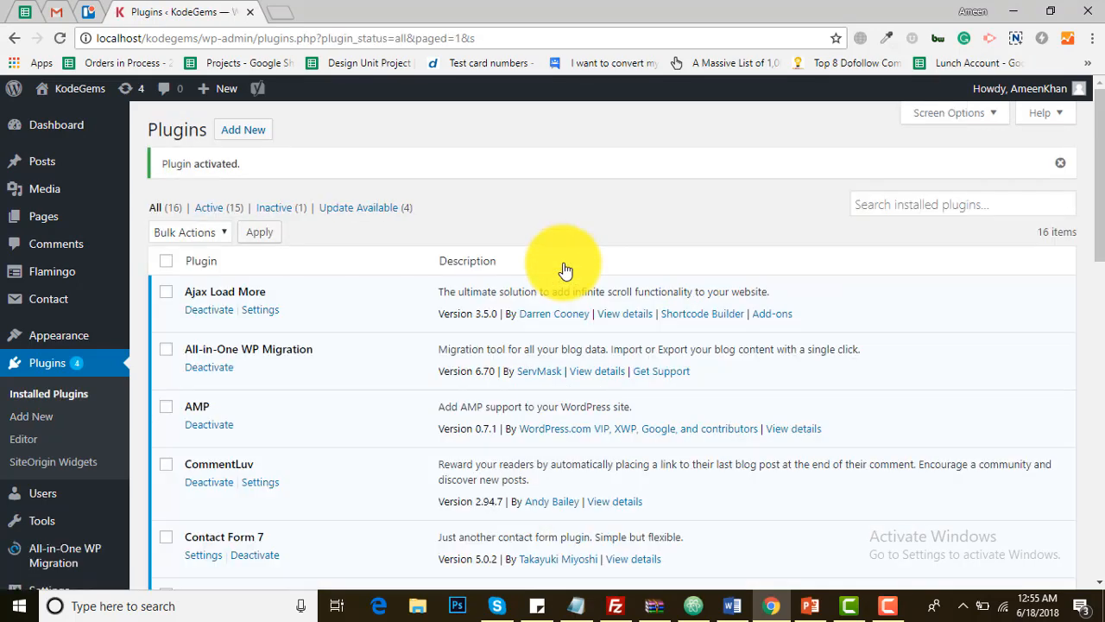
# Export the local site to a file with All-in-One WP Migration and download the export
pyautogui.moveTo(1099, 183); pyautogui.dragTo(1086, 291)
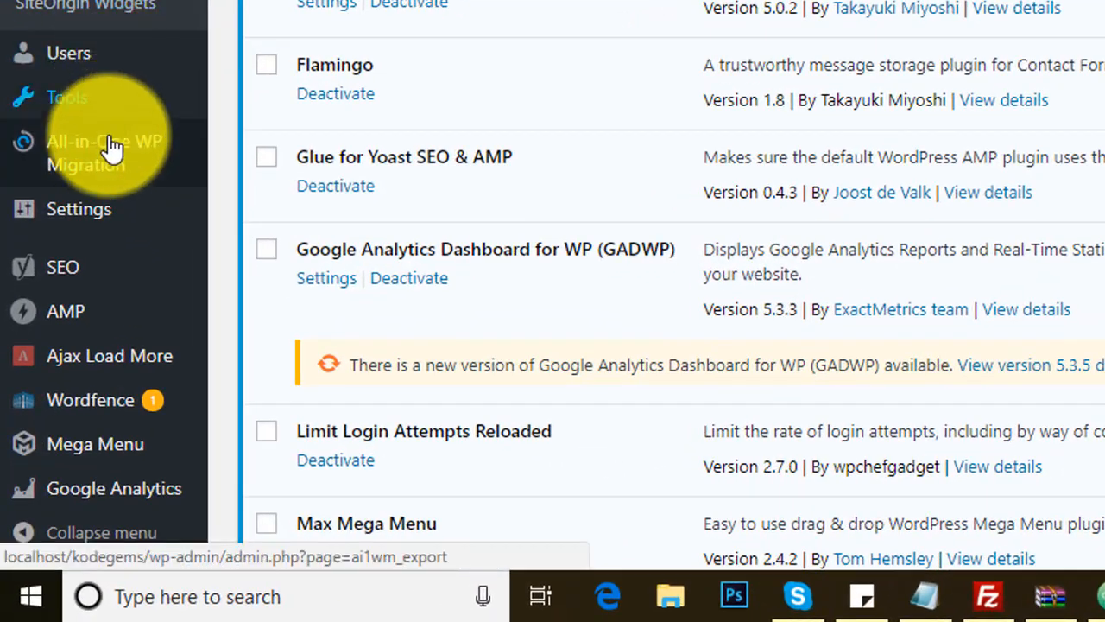
pyautogui.moveTo(100, 168)
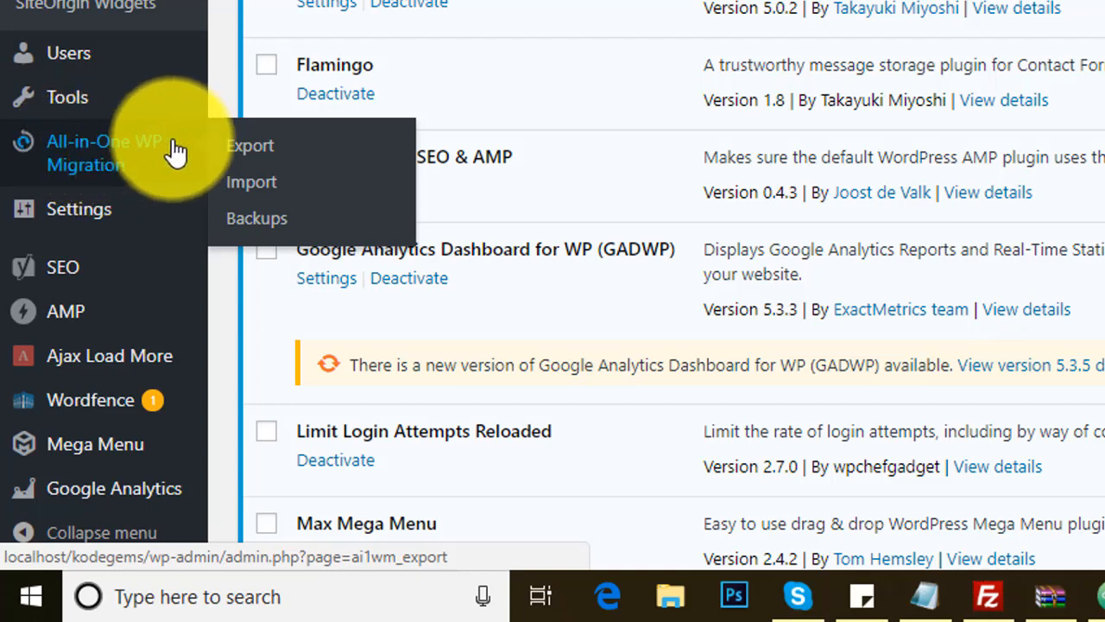
pyautogui.click(263, 156)
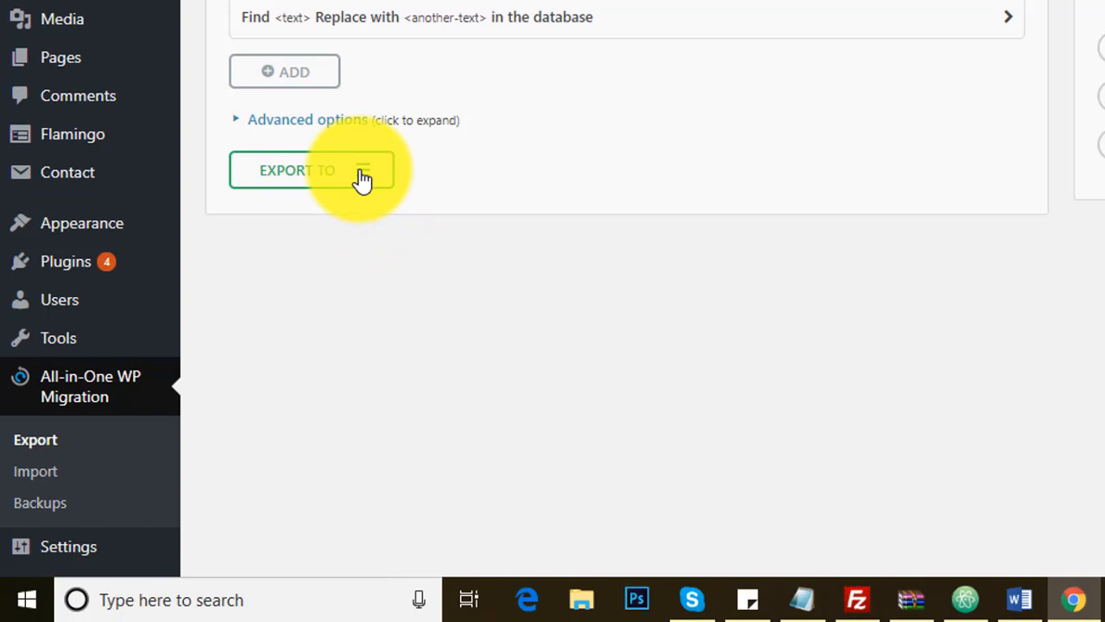
pyautogui.click(363, 179)
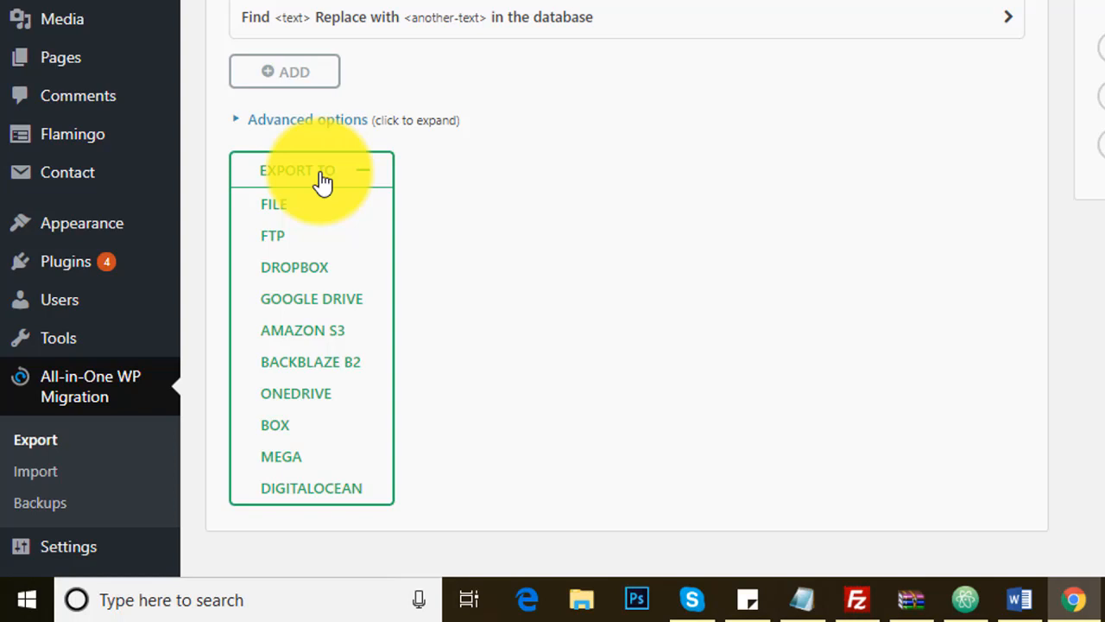
pyautogui.click(280, 216)
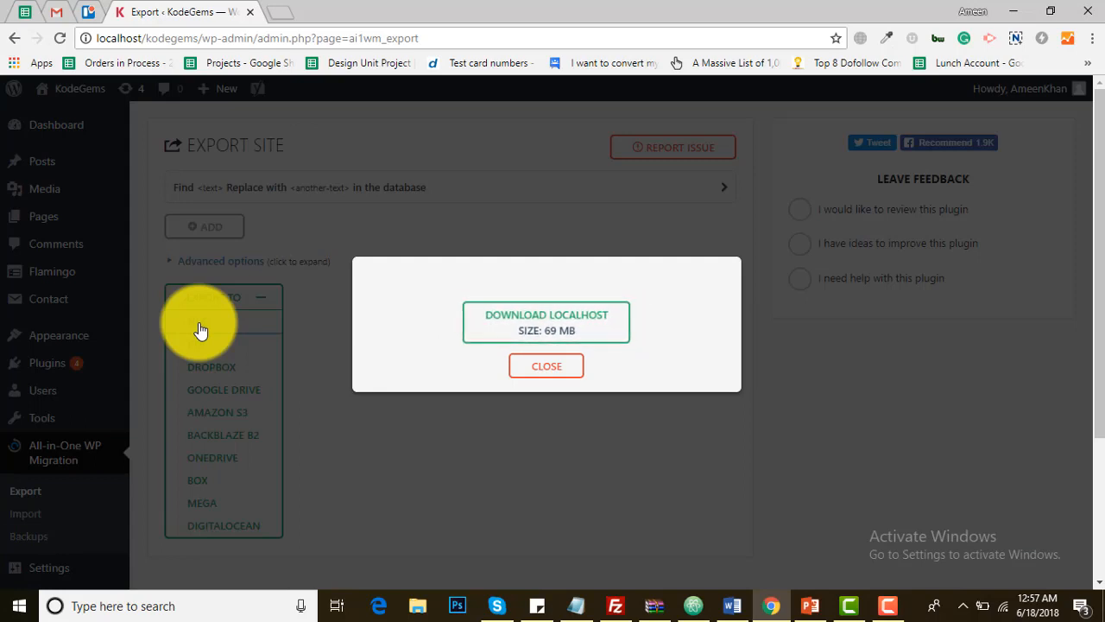
pyautogui.click(581, 320)
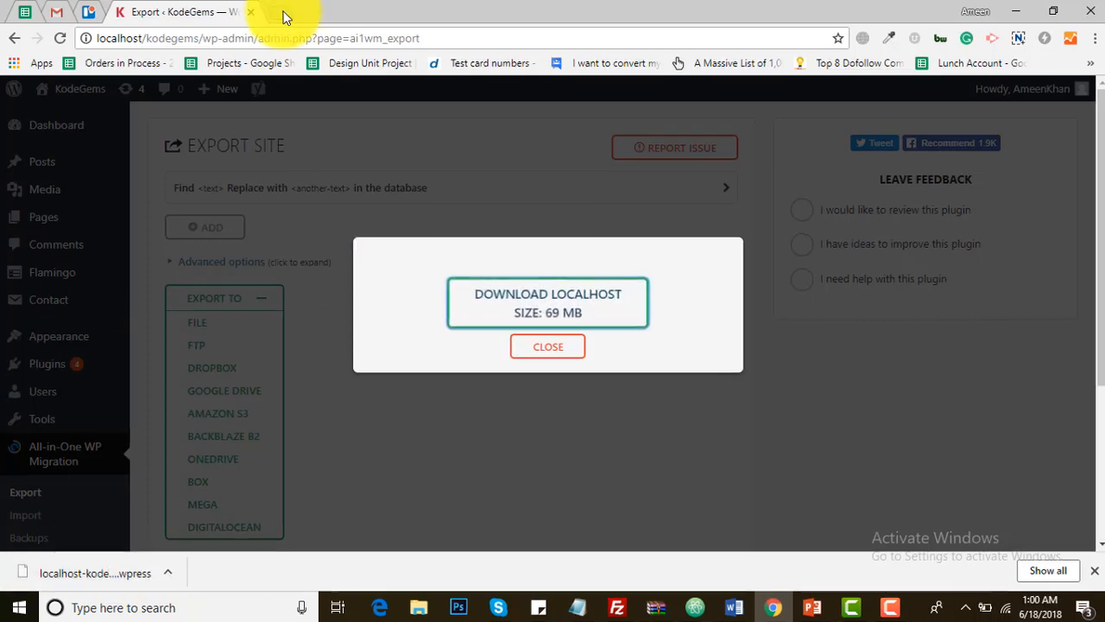
# Open the live site's WordPress dashboard at kodegems.com/wp-admin in a new browser tab
pyautogui.click(285, 17)
pyautogui.write('kodegems.com')
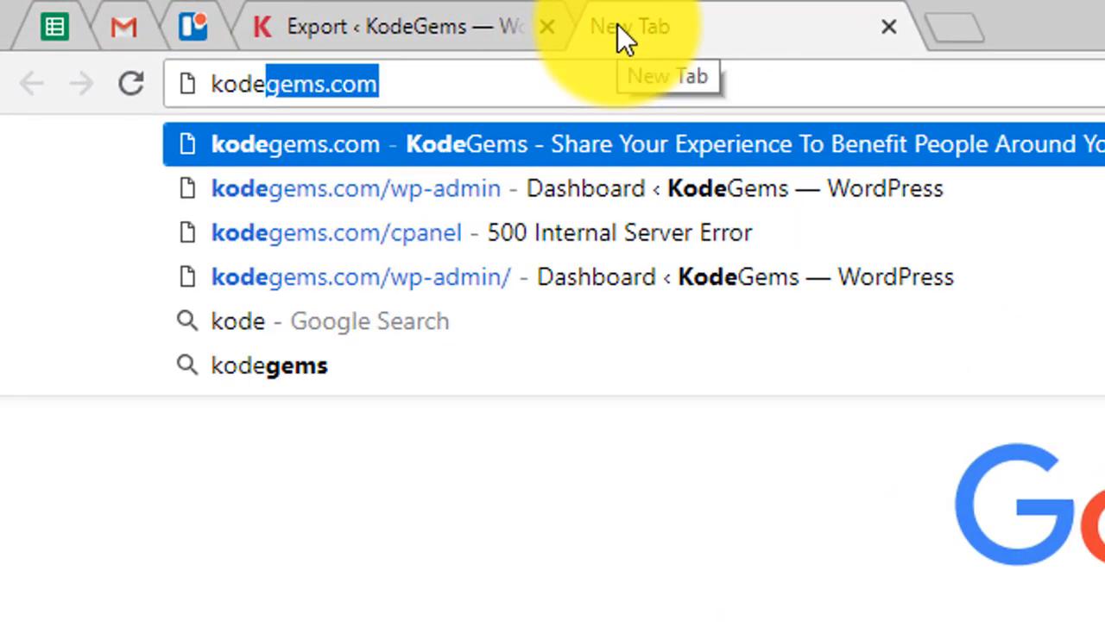
pyautogui.press('End')
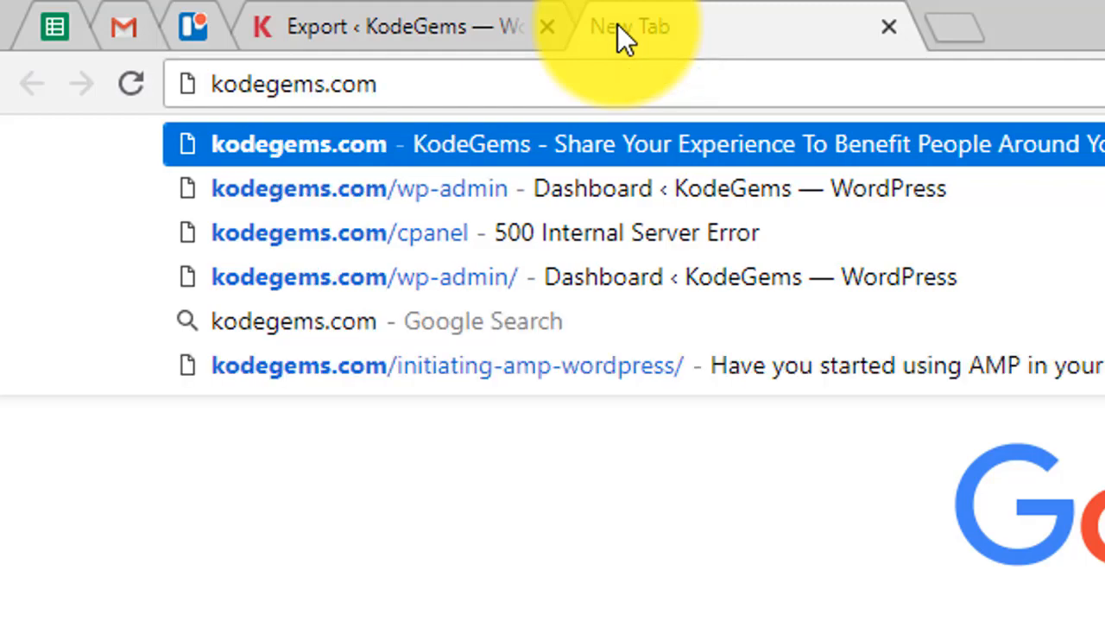
pyautogui.write('/wp')
pyautogui.press('End')
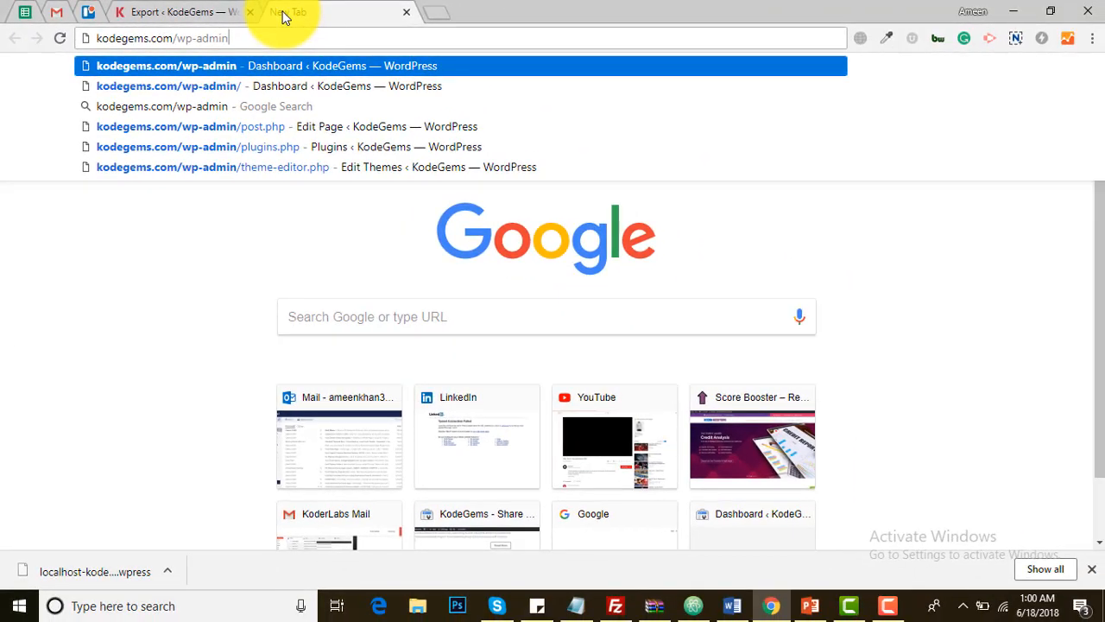
pyautogui.press('Return')
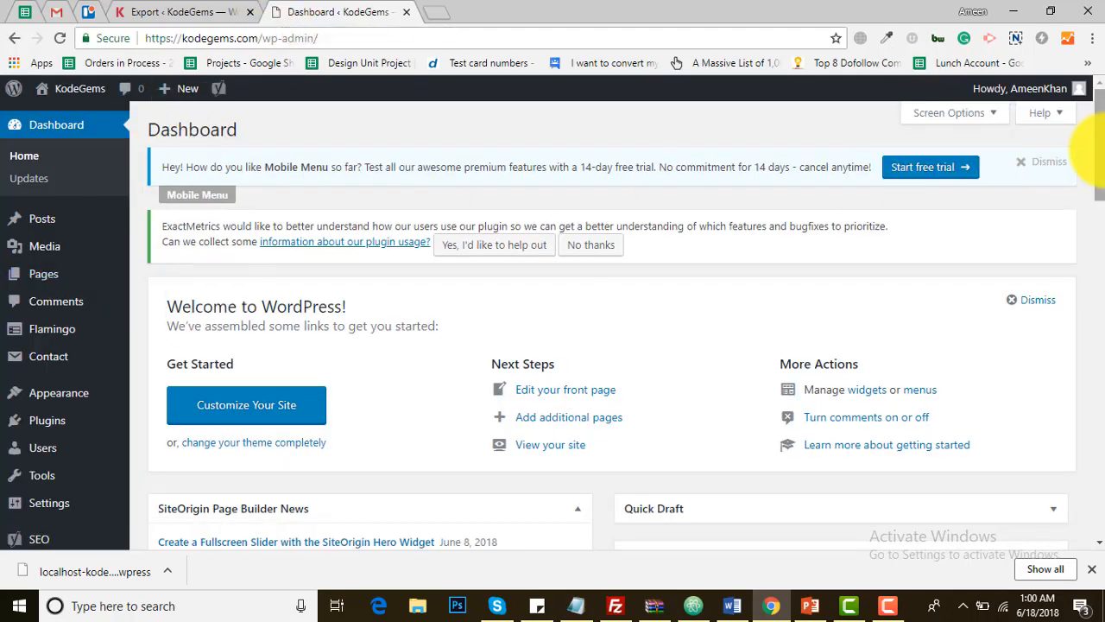
# Find All-in-One WP Migration on the live site by searching new plugins for "all in one migration", and install and activate it
pyautogui.scroll(-1, 1089, 164)
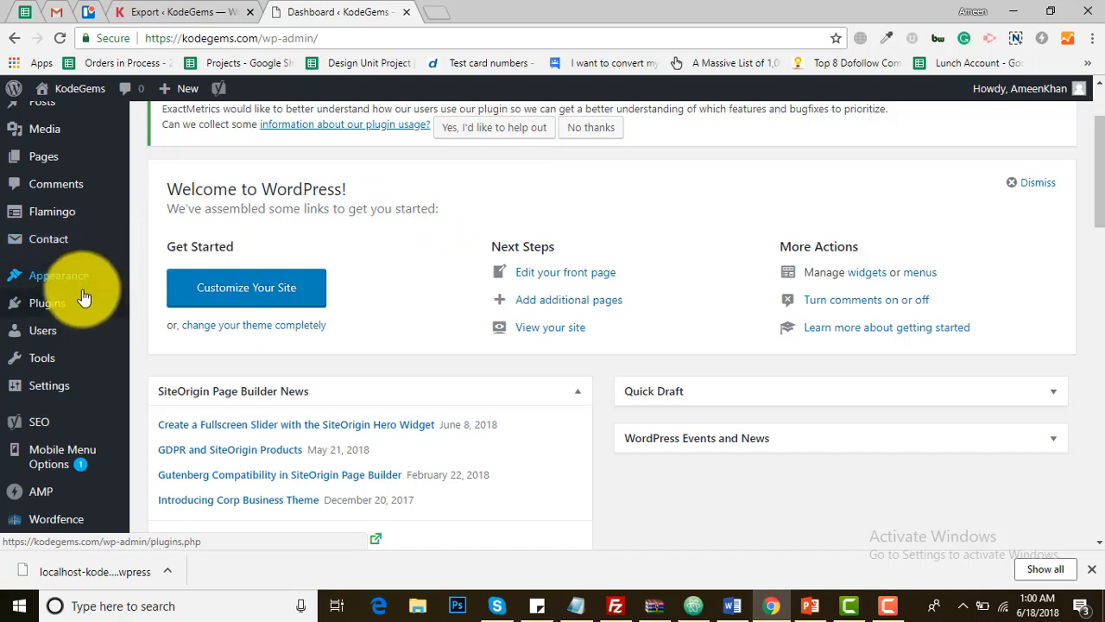
pyautogui.moveTo(108, 302)
pyautogui.click(159, 332)
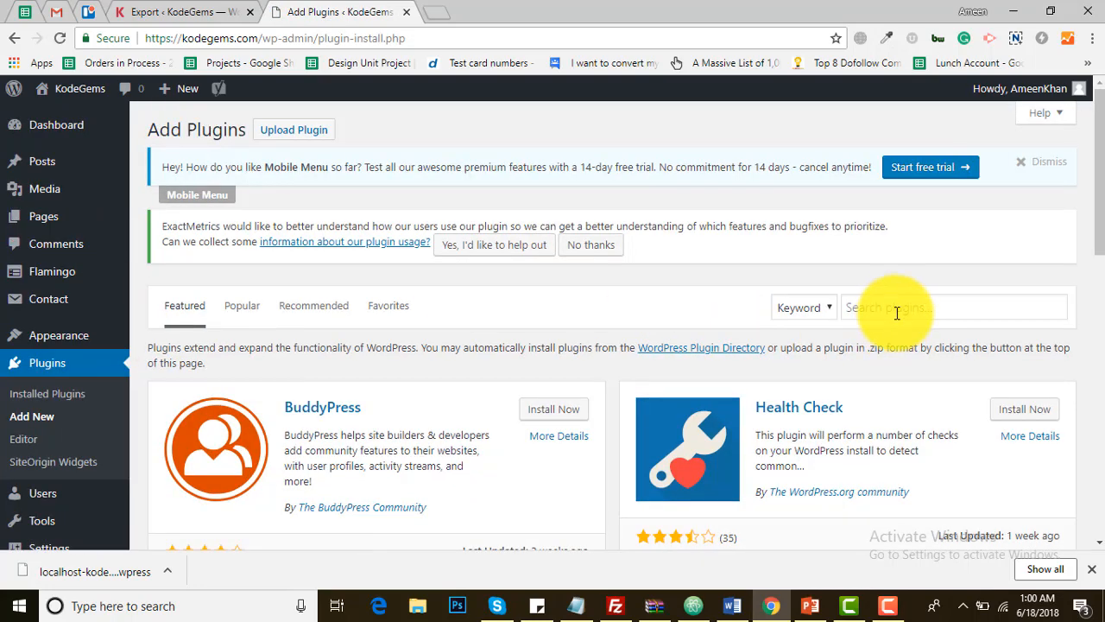
pyautogui.click(897, 311)
pyautogui.write('all')
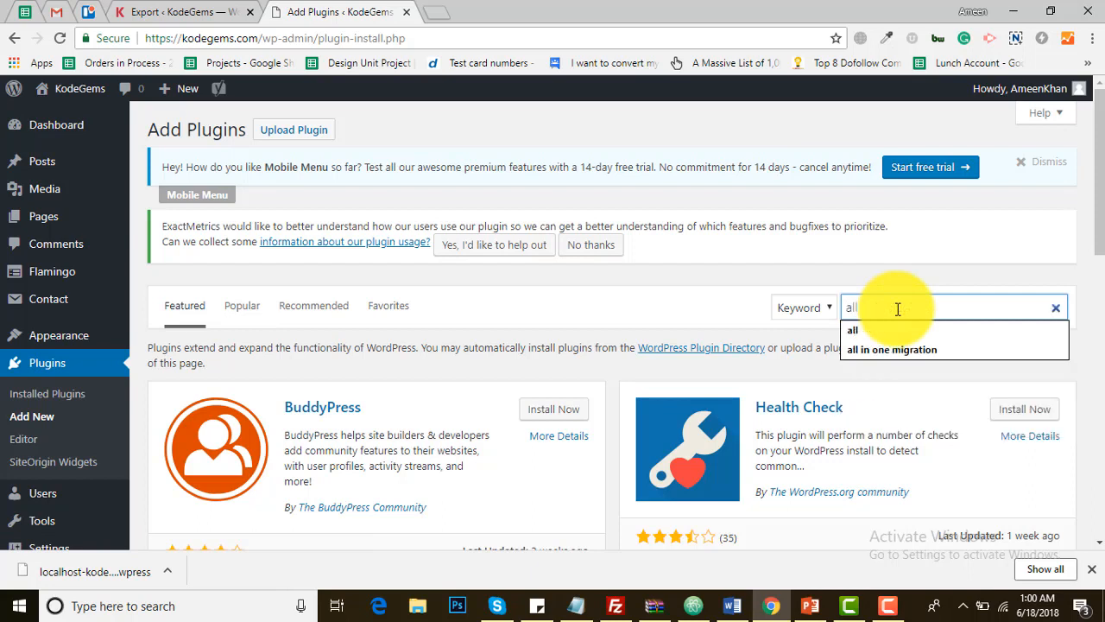
pyautogui.click(897, 309)
pyautogui.click(901, 350)
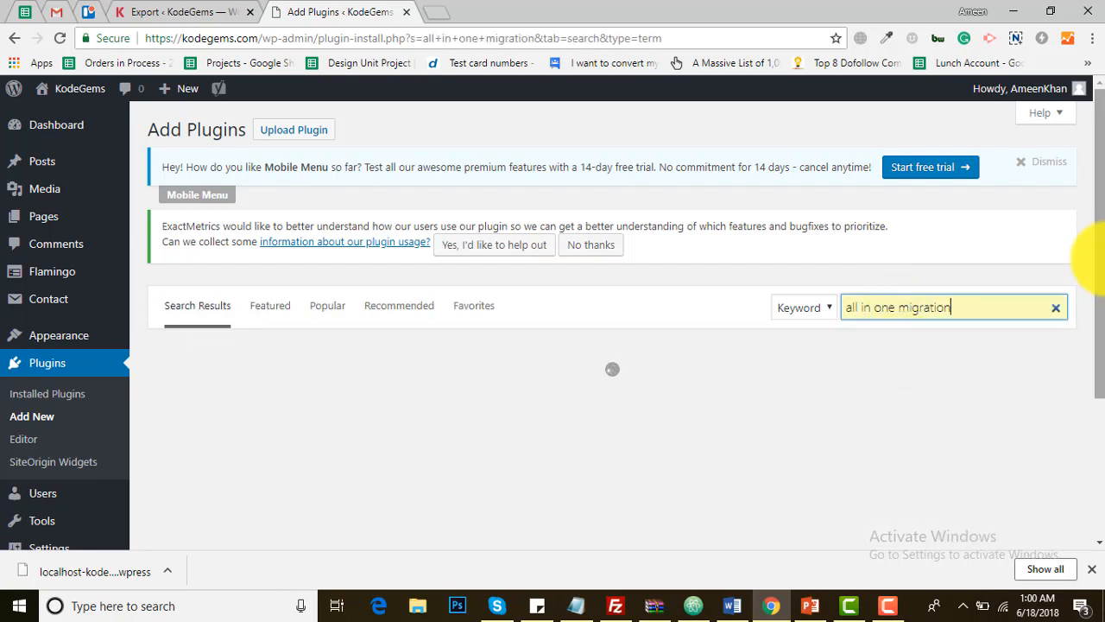
pyautogui.scroll(-3, 1079, 266)
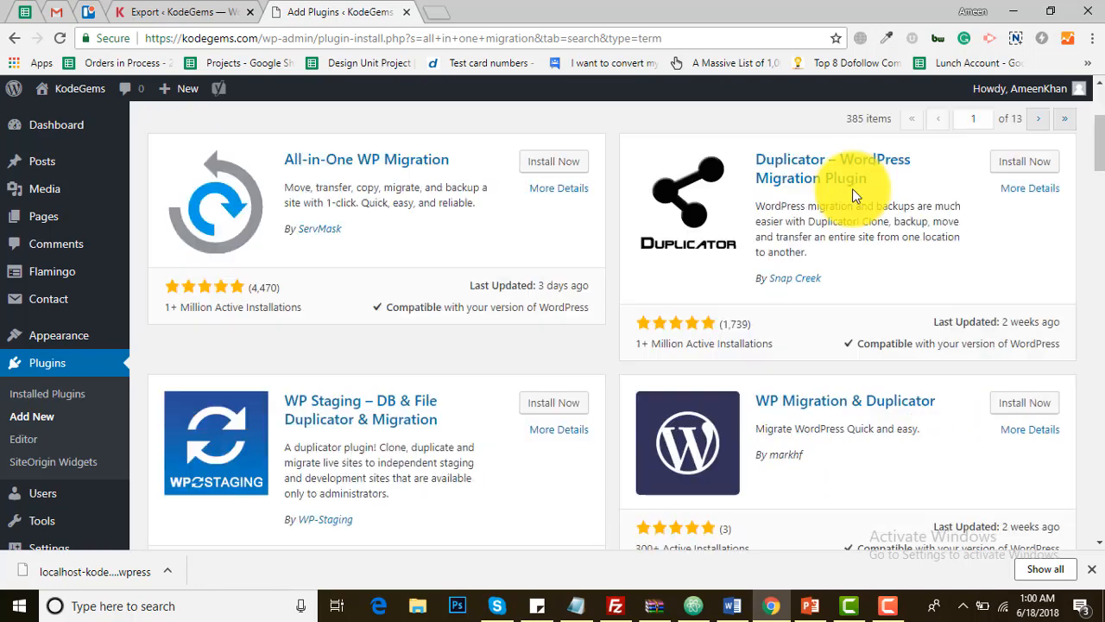
pyautogui.click(553, 162)
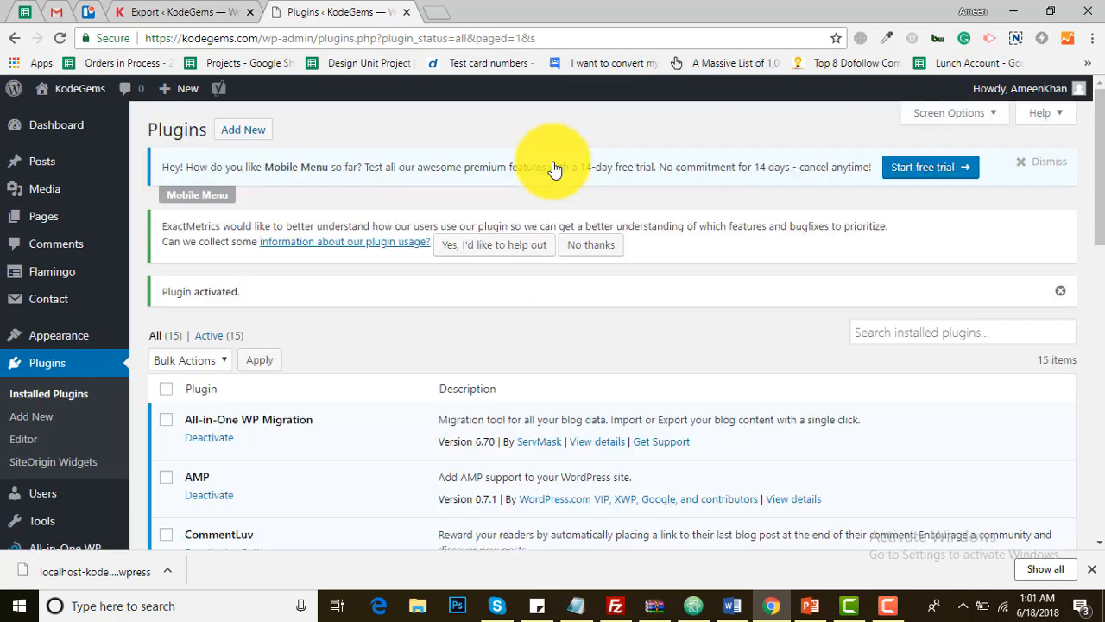
# Upload the downloaded localhost .wpress file to All-in-One WP Migration's site import on the live site
pyautogui.moveTo(1100, 168); pyautogui.dragTo(1101, 249)
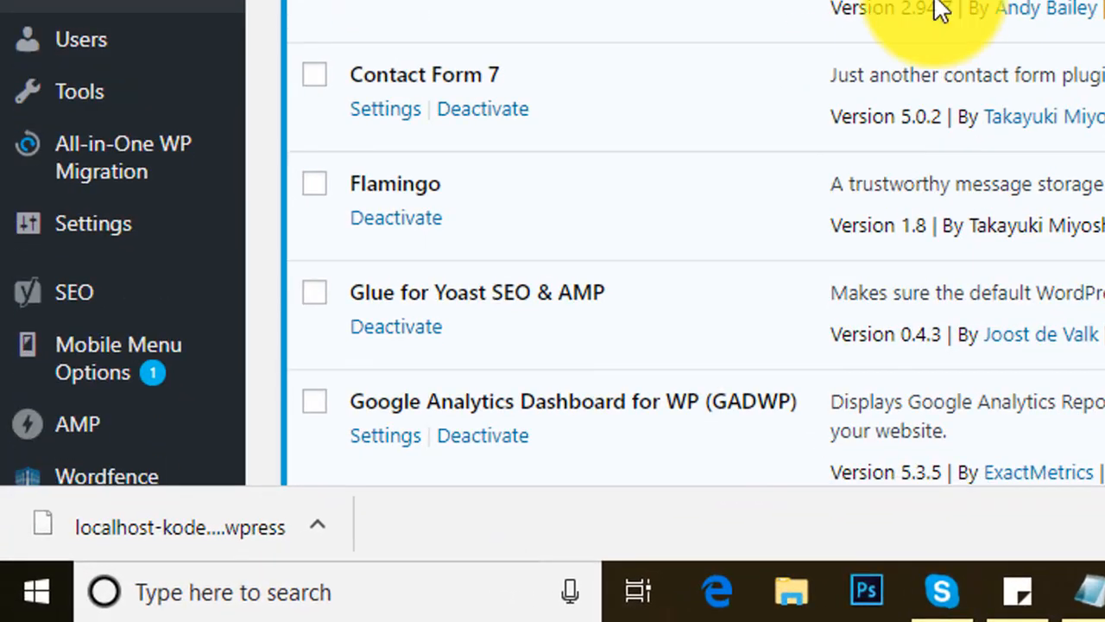
pyautogui.moveTo(96, 378)
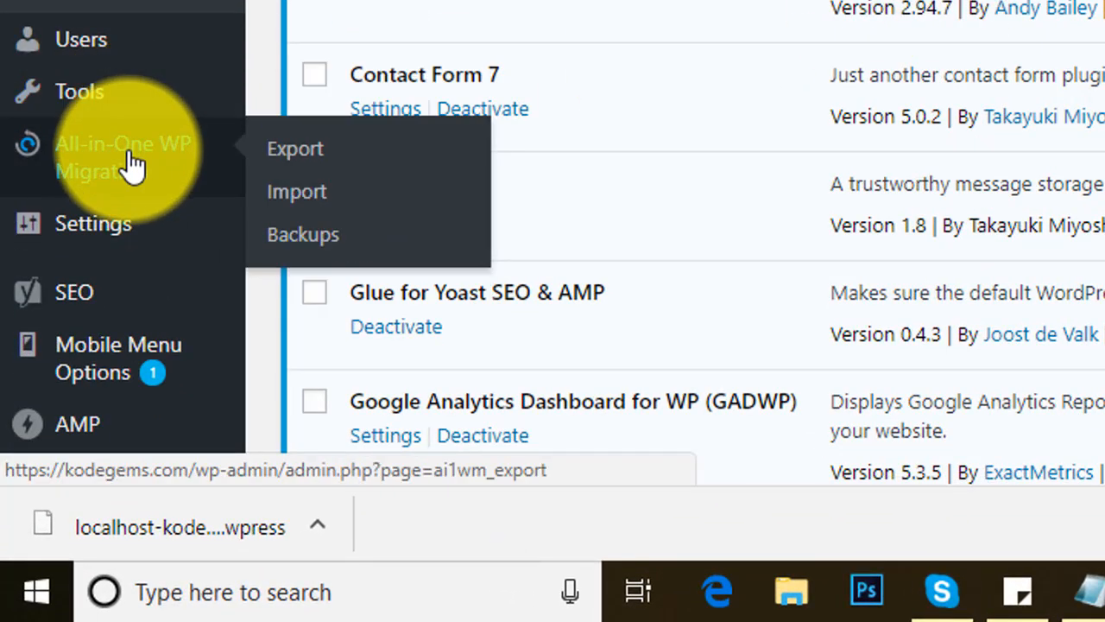
pyautogui.click(281, 204)
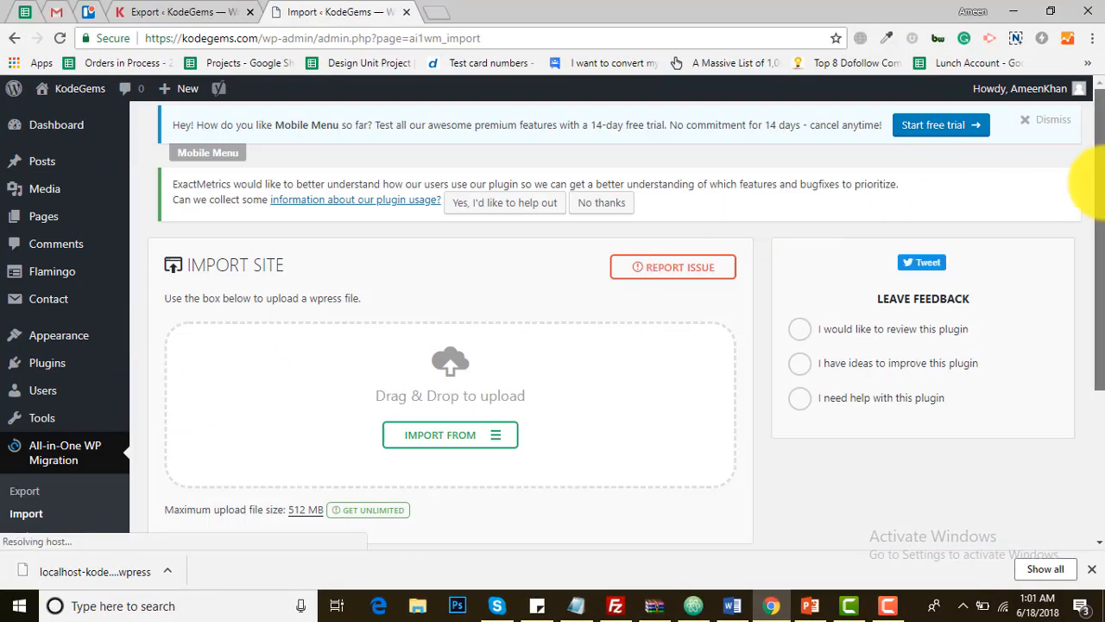
pyautogui.moveTo(1103, 183); pyautogui.dragTo(1103, 212)
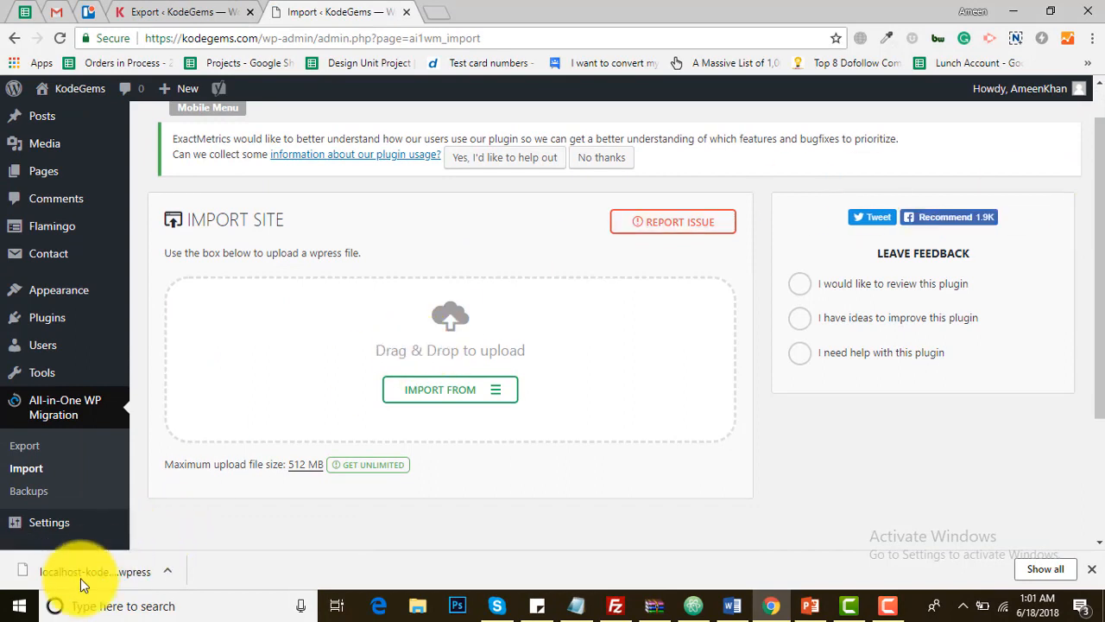
pyautogui.moveTo(74, 584); pyautogui.dragTo(537, 352)
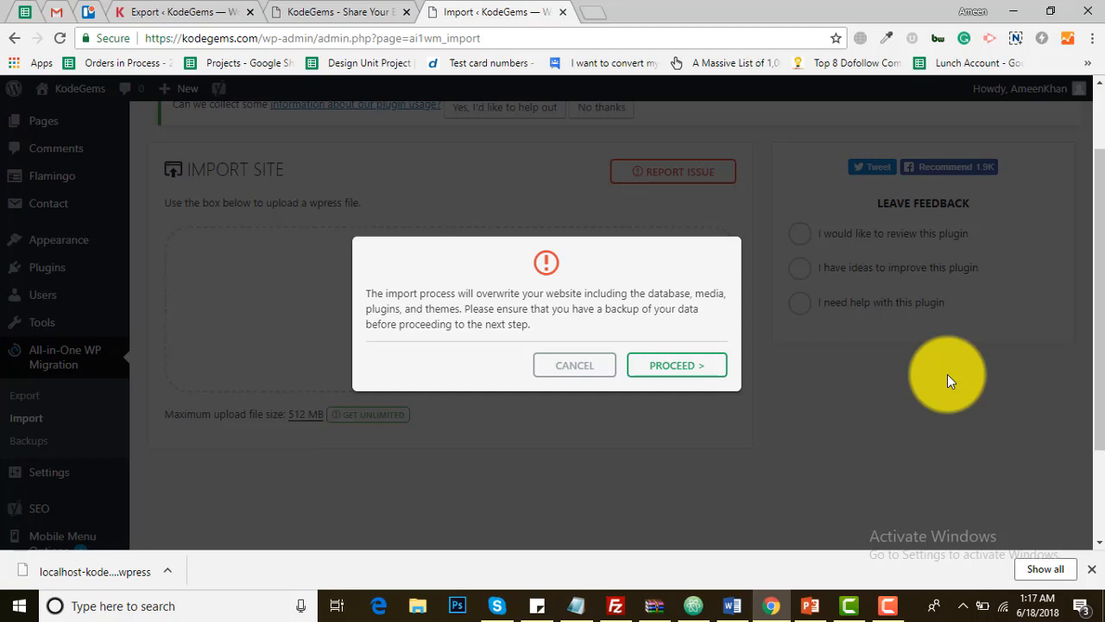
# Check the live site's existing homepage and the local site's export page, and return to the pending import
pyautogui.click(353, 8)
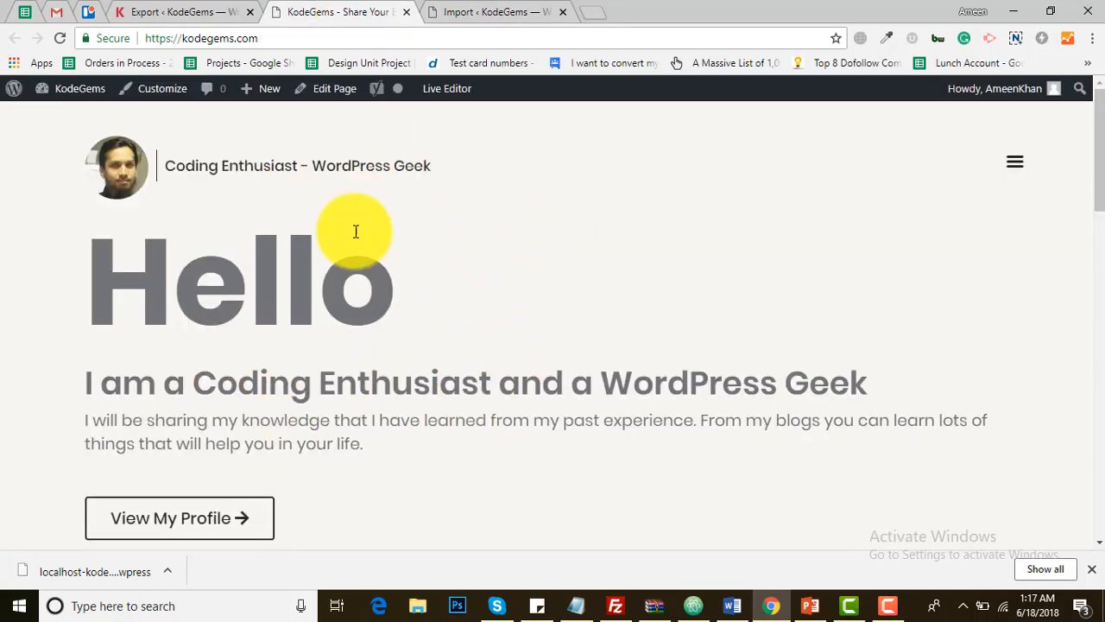
pyautogui.click(164, 14)
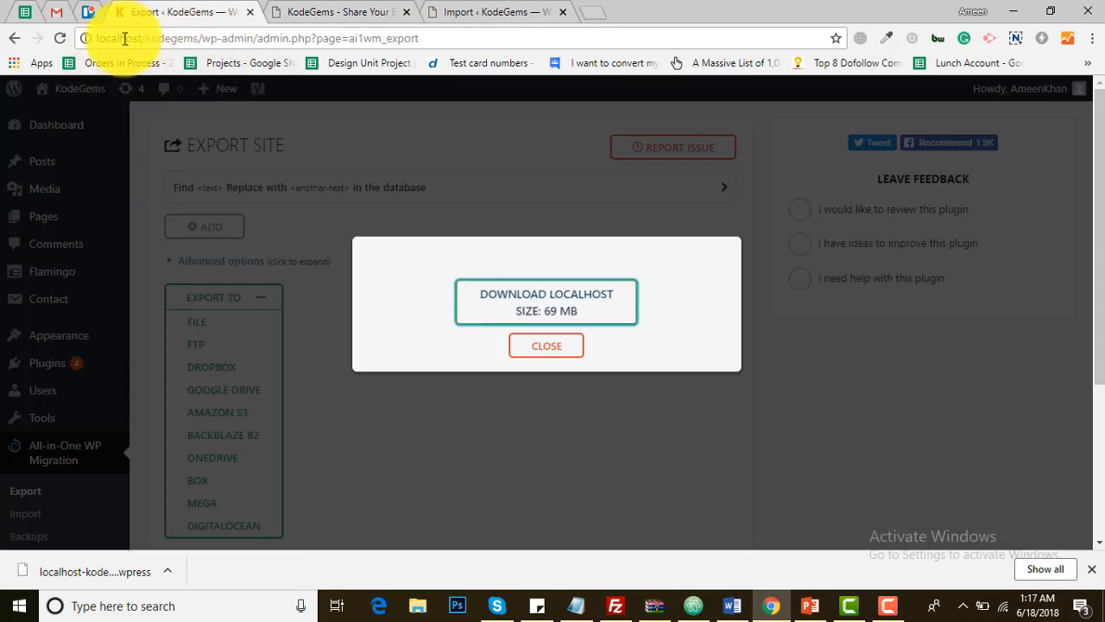
pyautogui.click(499, 11)
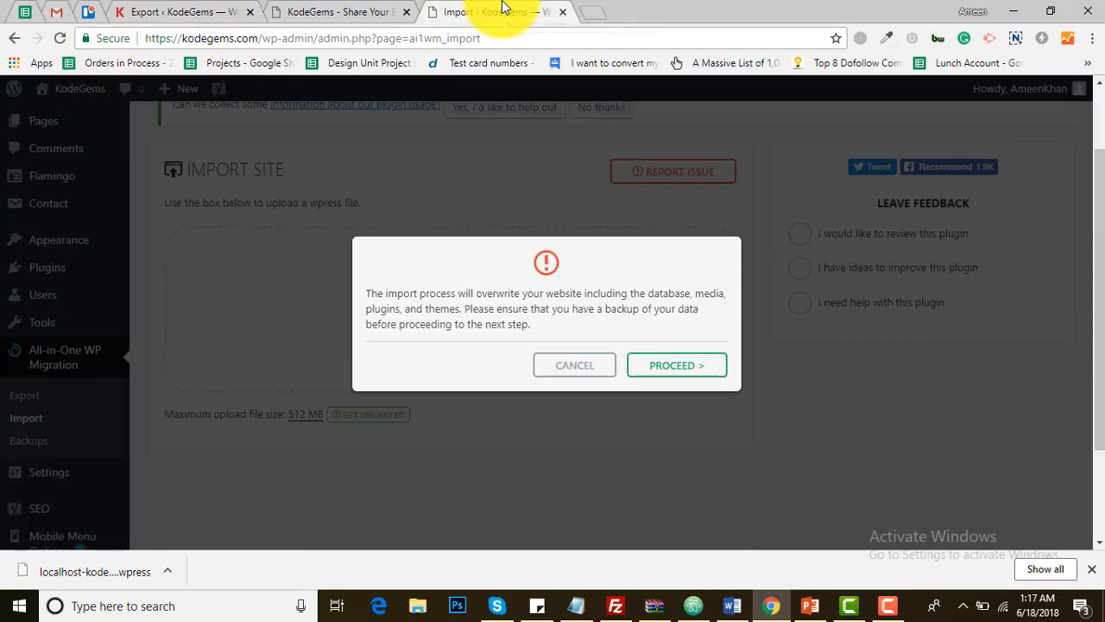
# Proceed with the import that overwrites the live site, close the import dialog, and visit the migrated site
pyautogui.click(693, 365)
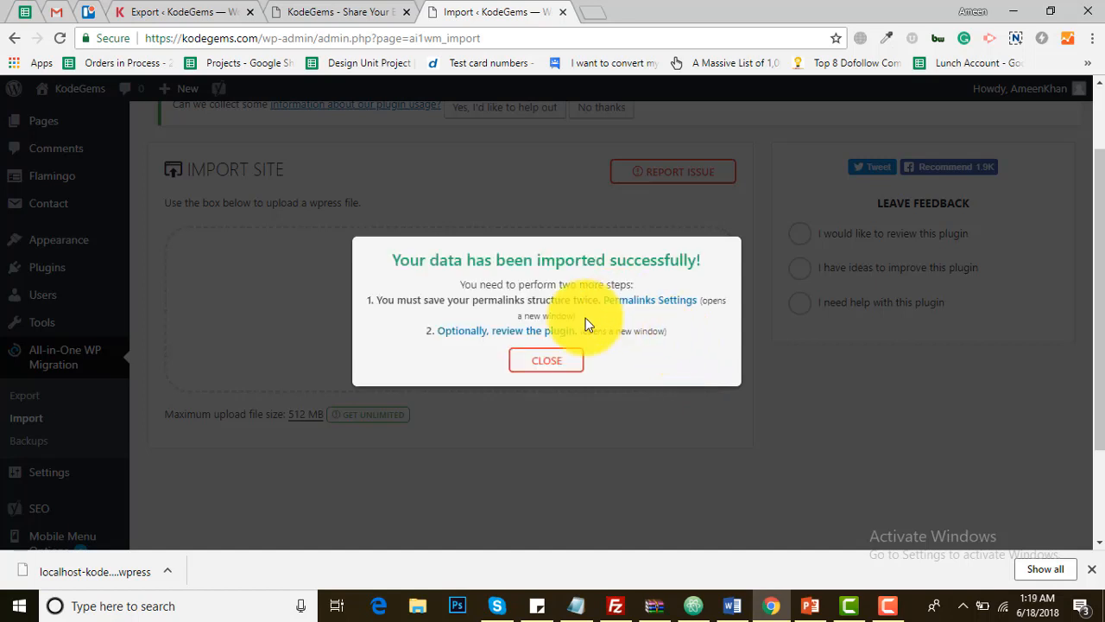
pyautogui.click(537, 364)
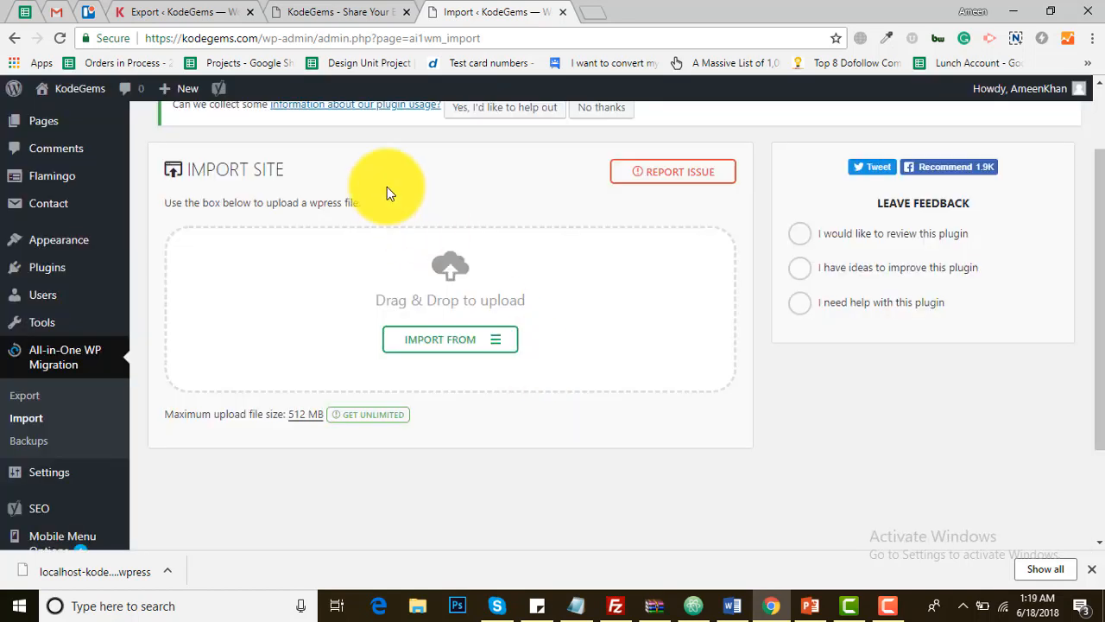
pyautogui.moveTo(61, 90)
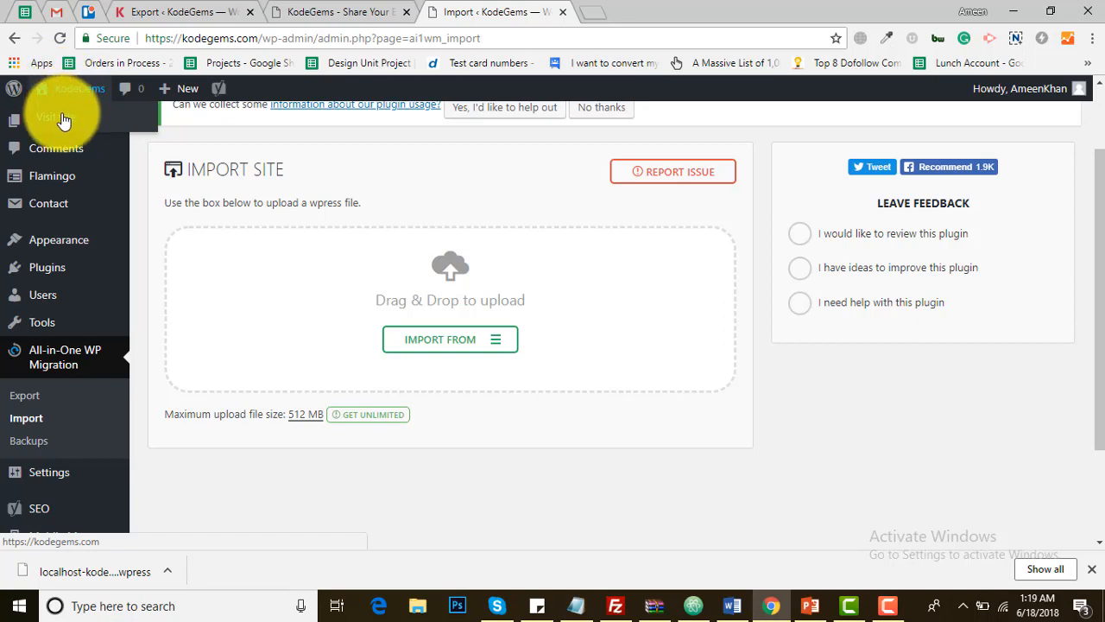
pyautogui.click(63, 121)
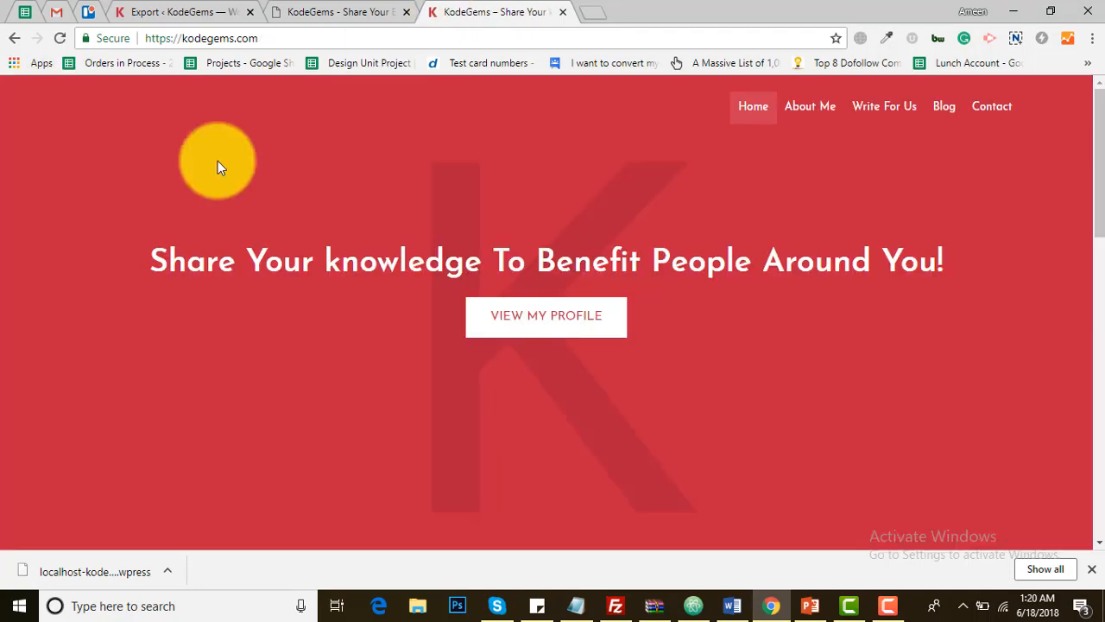
# Dismiss the downloads bar, look over the migrated homepage, and open the live site's dashboard at kodegems.com/wp-admin
pyautogui.click(1092, 562)
pyautogui.moveTo(1098, 216); pyautogui.dragTo(1096, 126)
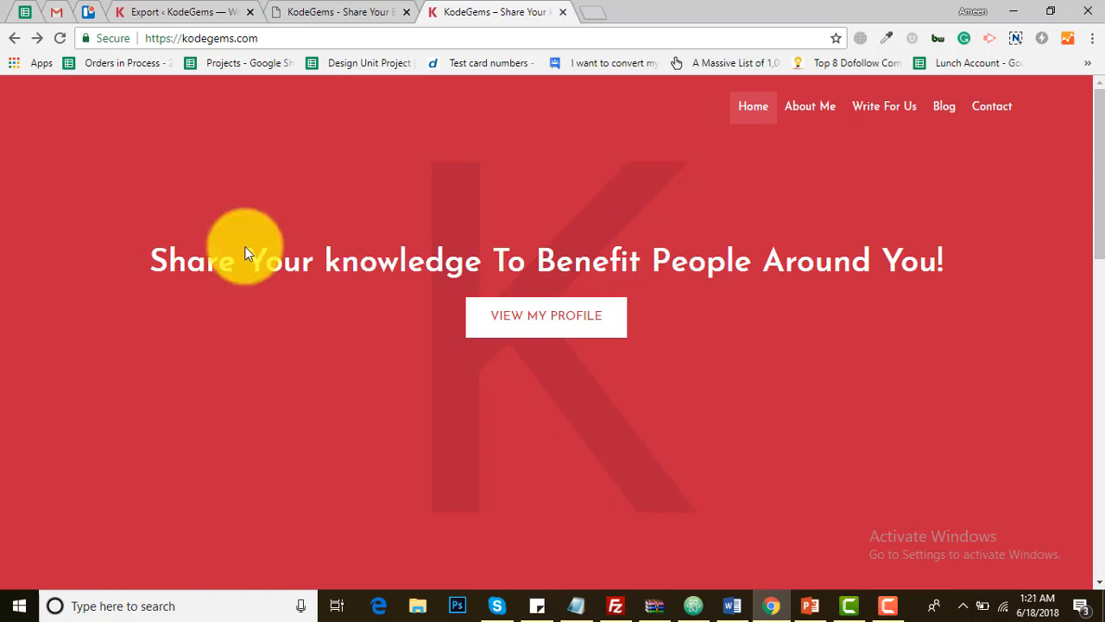
pyautogui.click(281, 36)
pyautogui.click(280, 36)
pyautogui.write('/wp')
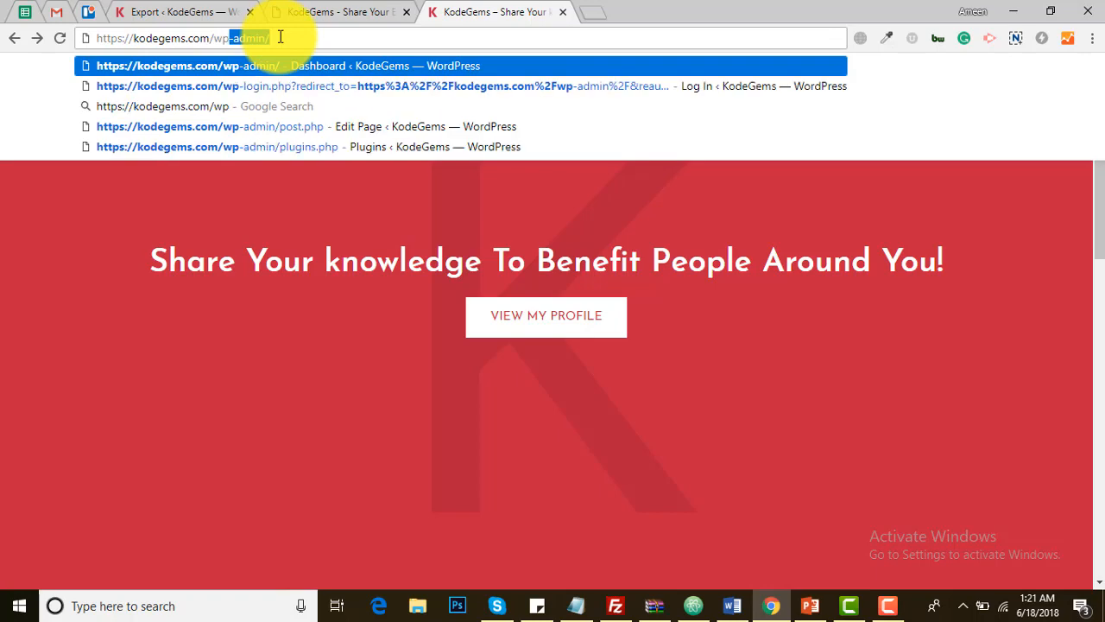
pyautogui.press('Return')
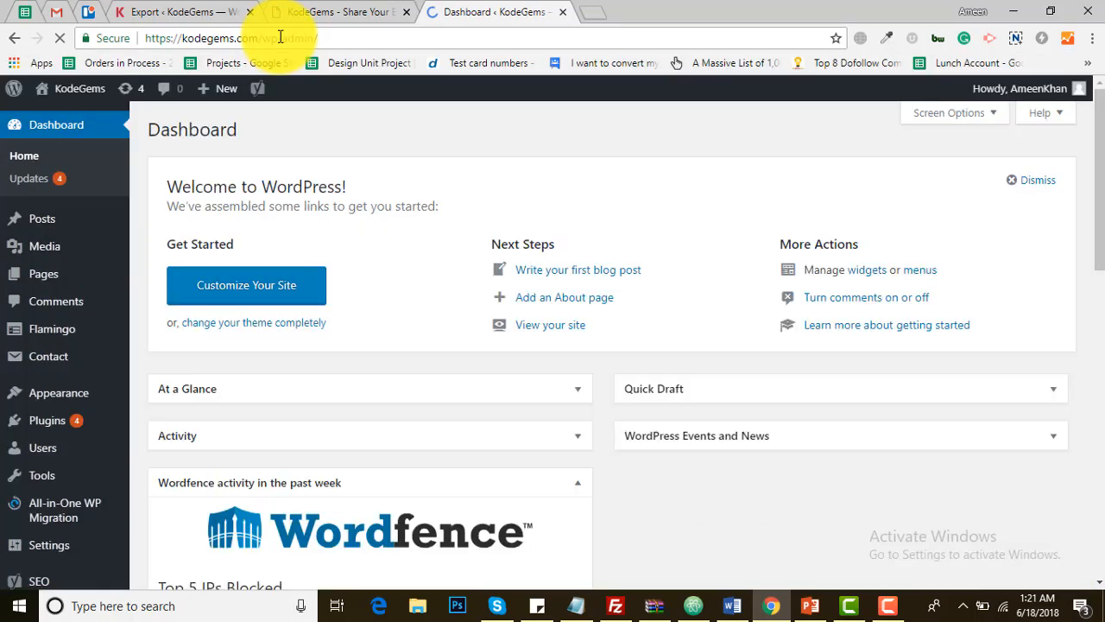
# Look over the live site's dashboard and open the Import page of All-in-One WP Migration
pyautogui.scroll(-5, 1083, 268)
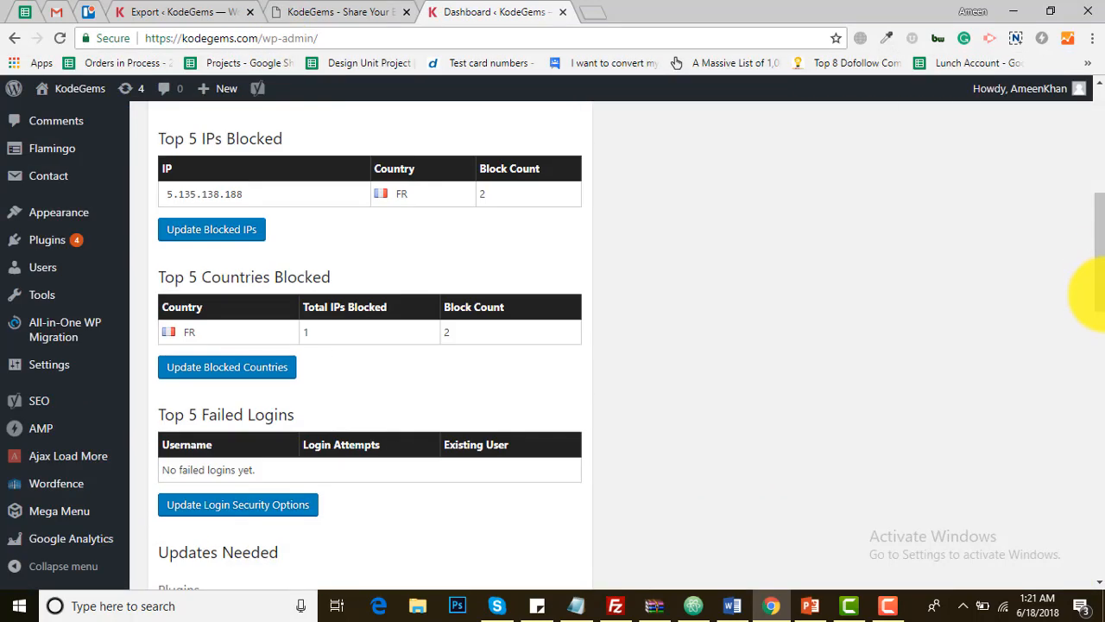
pyautogui.scroll(3, 1085, 225)
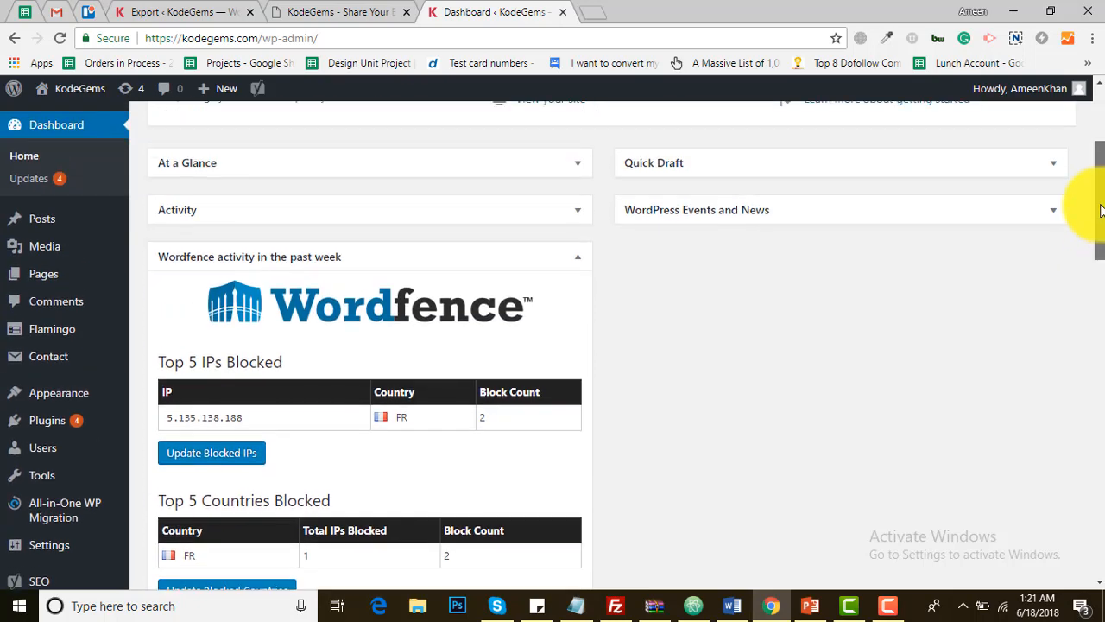
pyautogui.scroll(-1, 1085, 289)
pyautogui.moveTo(77, 403)
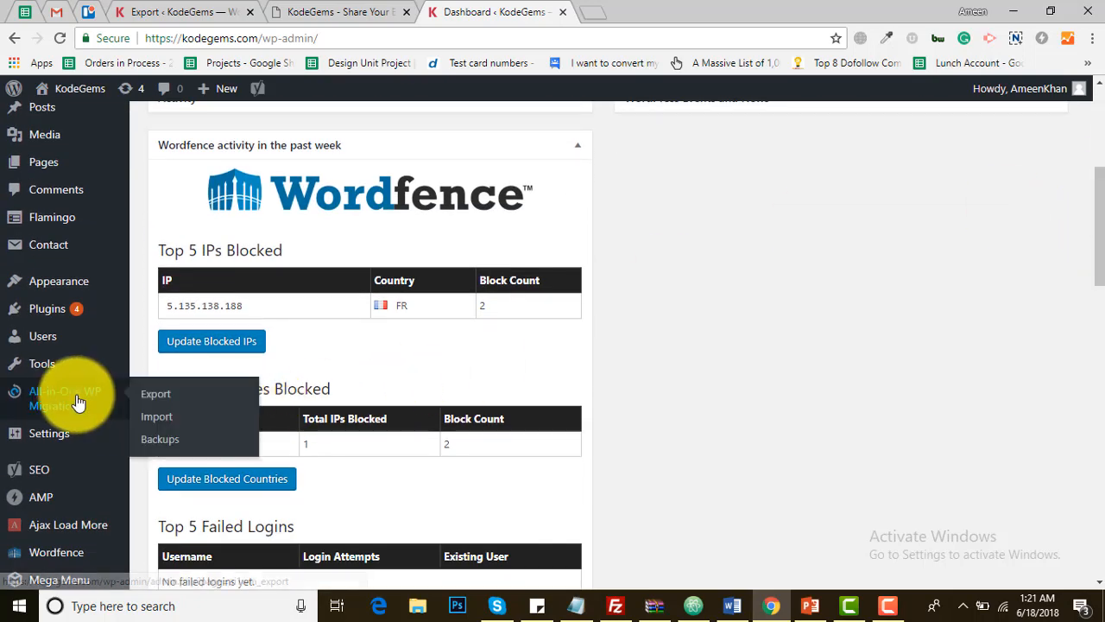
pyautogui.click(150, 422)
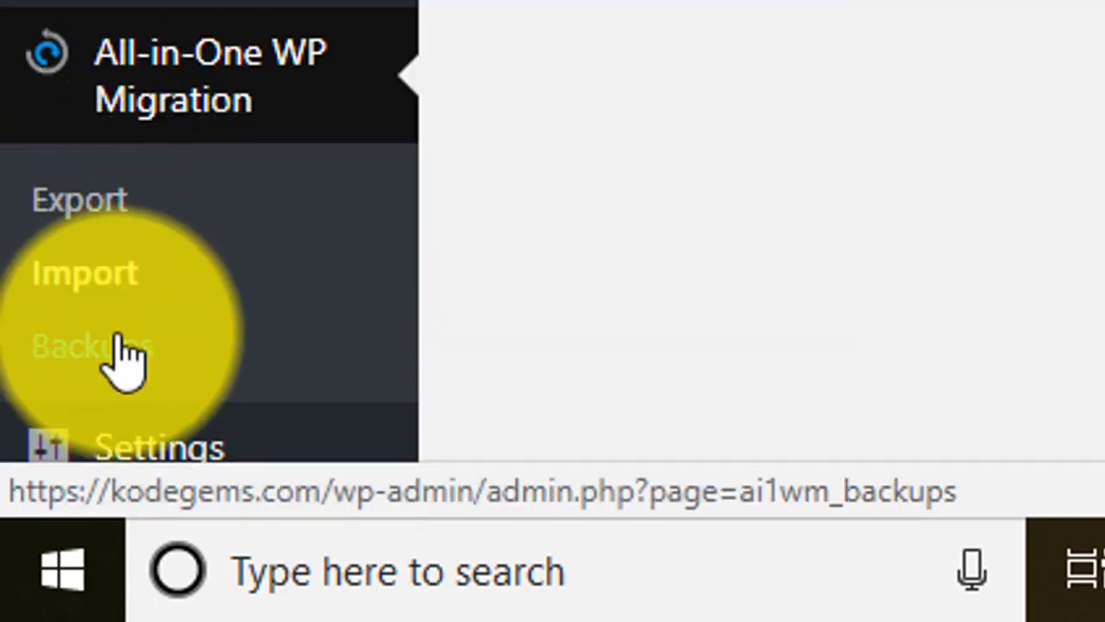
# From All-in-One WP Migration's backups, start creating a new backup of the live site, exported to a file
pyautogui.click(114, 350)
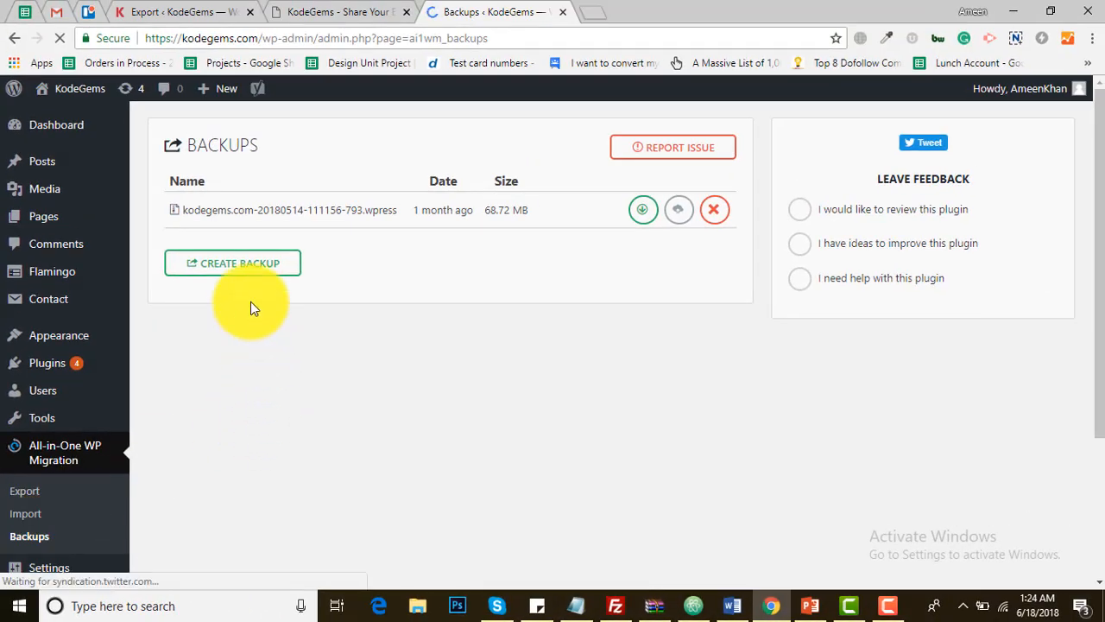
pyautogui.click(245, 264)
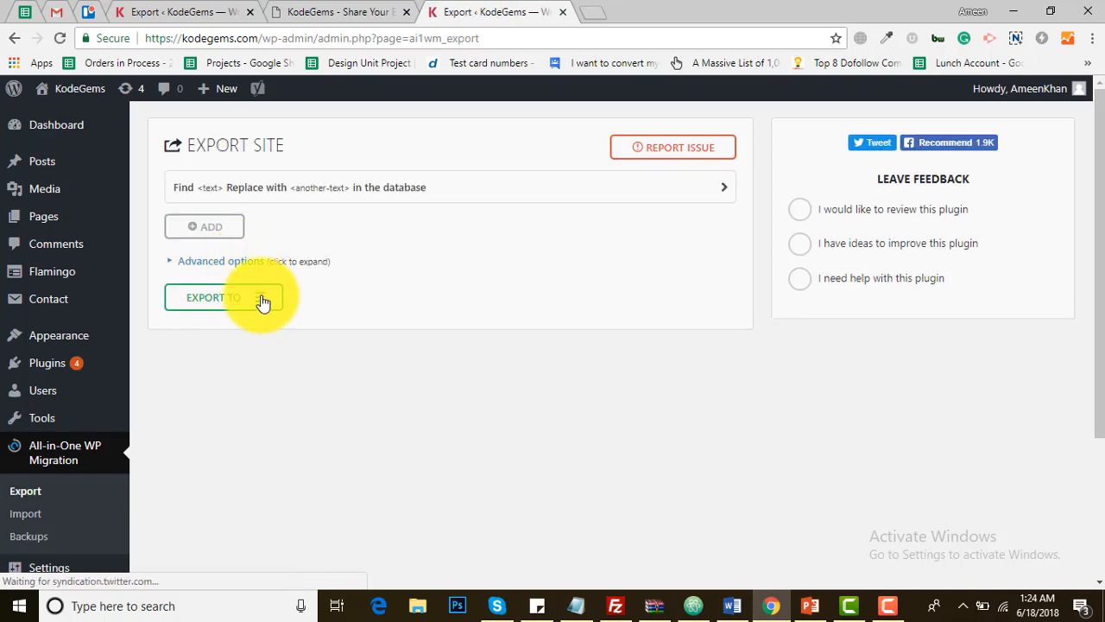
pyautogui.click(264, 301)
pyautogui.click(203, 323)
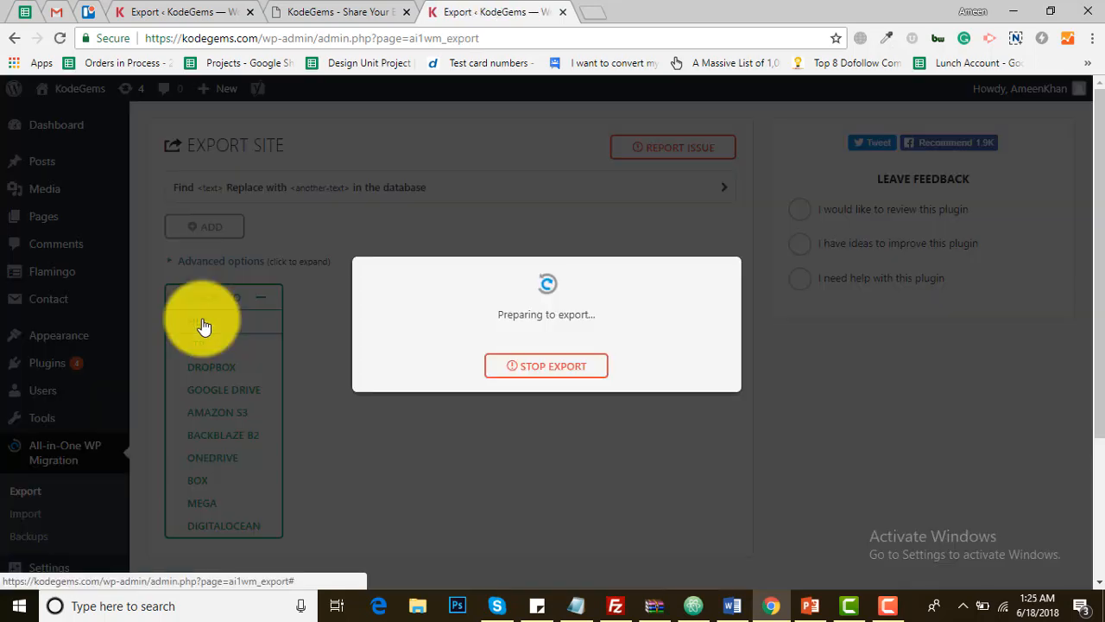